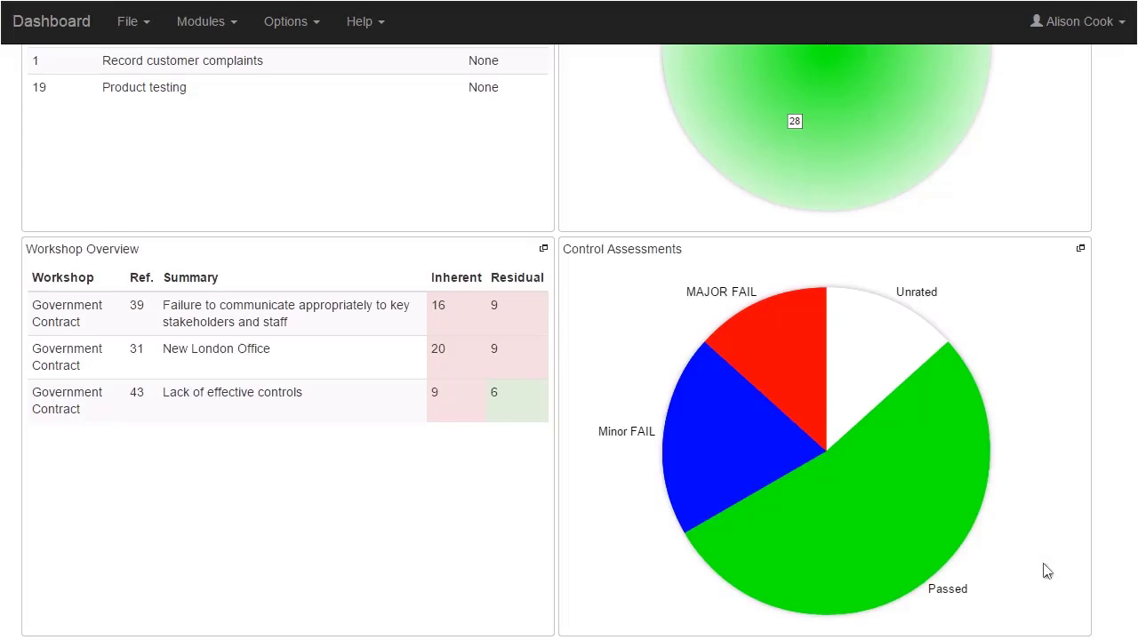
# Step: Drill into the MAJOR FAIL pie slice and open the Record customer complaints assessment
pyautogui.click(776, 356)
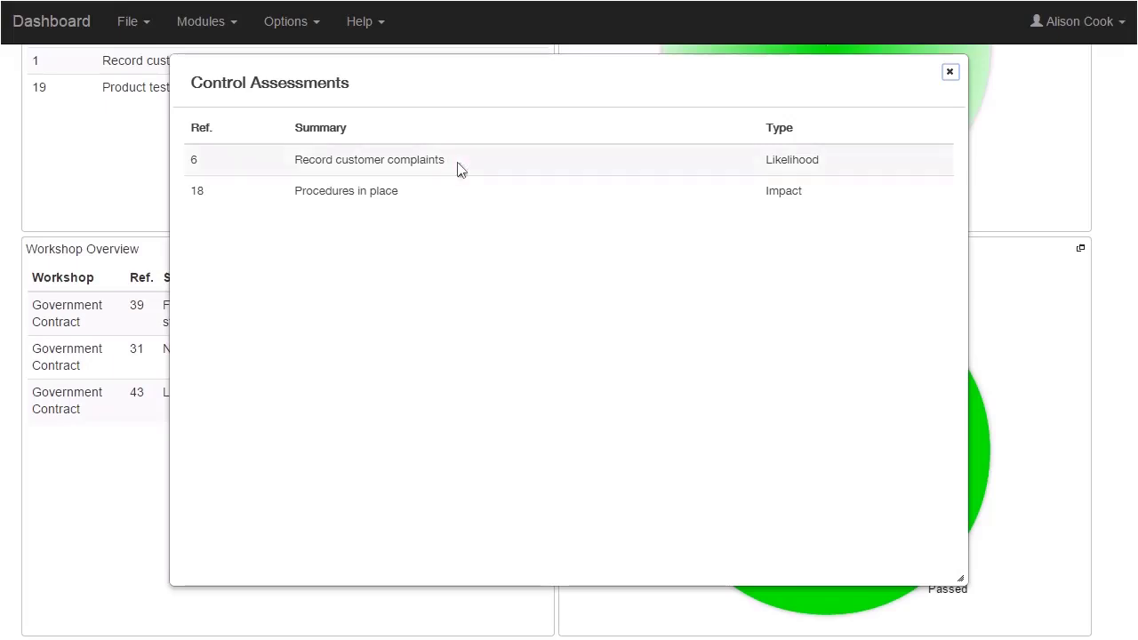
pyautogui.click(457, 166)
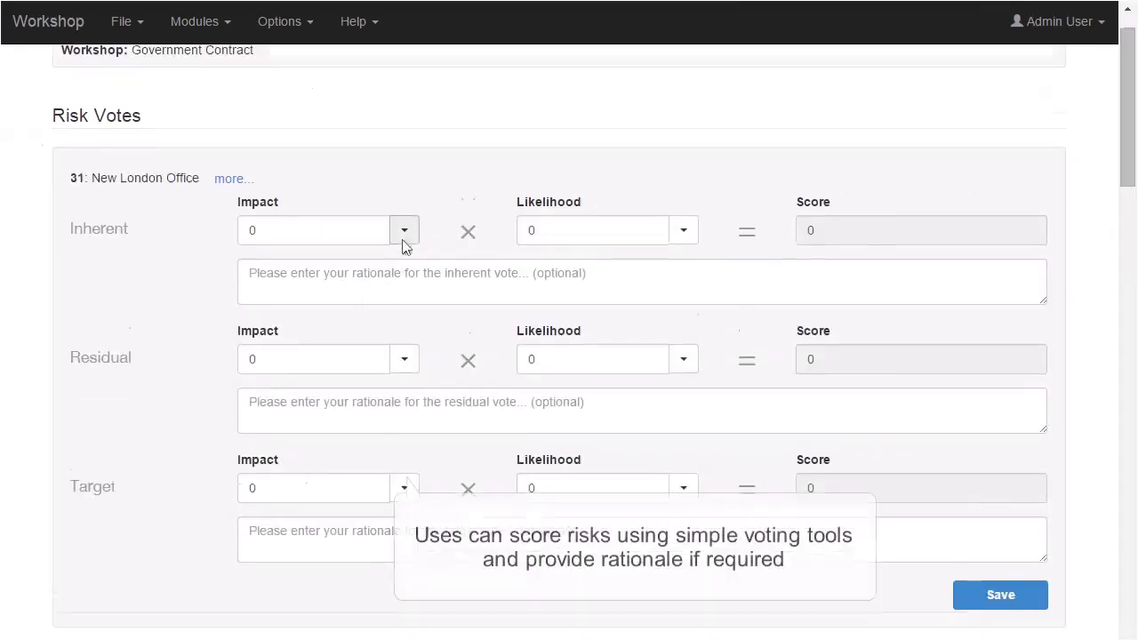
# Step: Vote inherent Impact Catastrophic (5) and Likelihood Likely (4), and residual Impact Major (3)
pyautogui.click(402, 240)
pyautogui.click(330, 262)
pyautogui.click(678, 233)
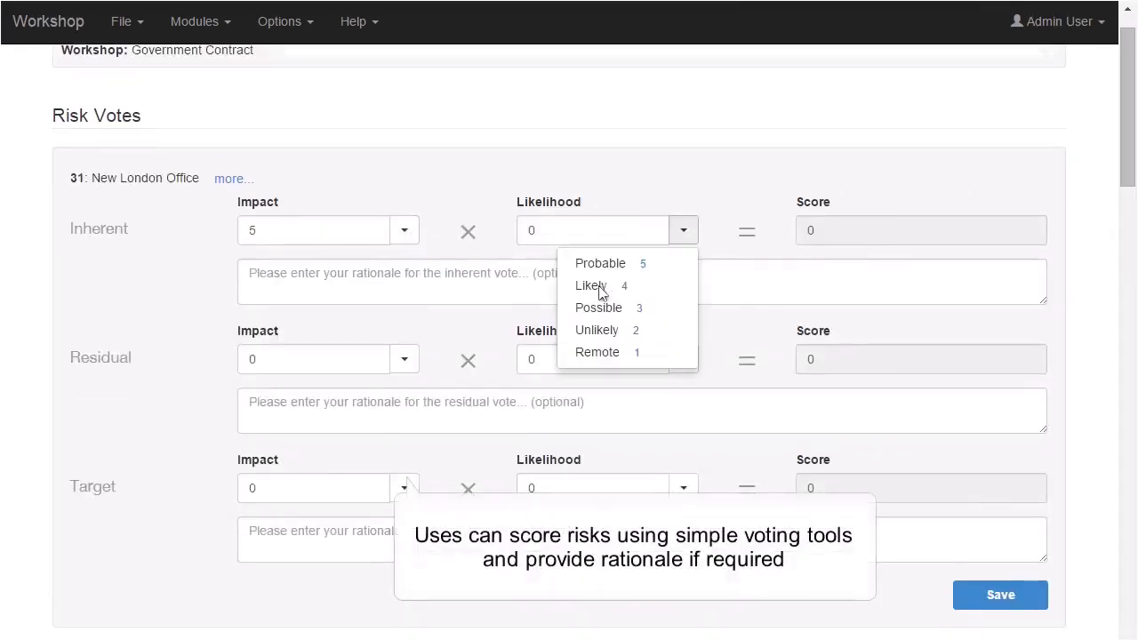
pyautogui.click(591, 285)
pyautogui.click(404, 360)
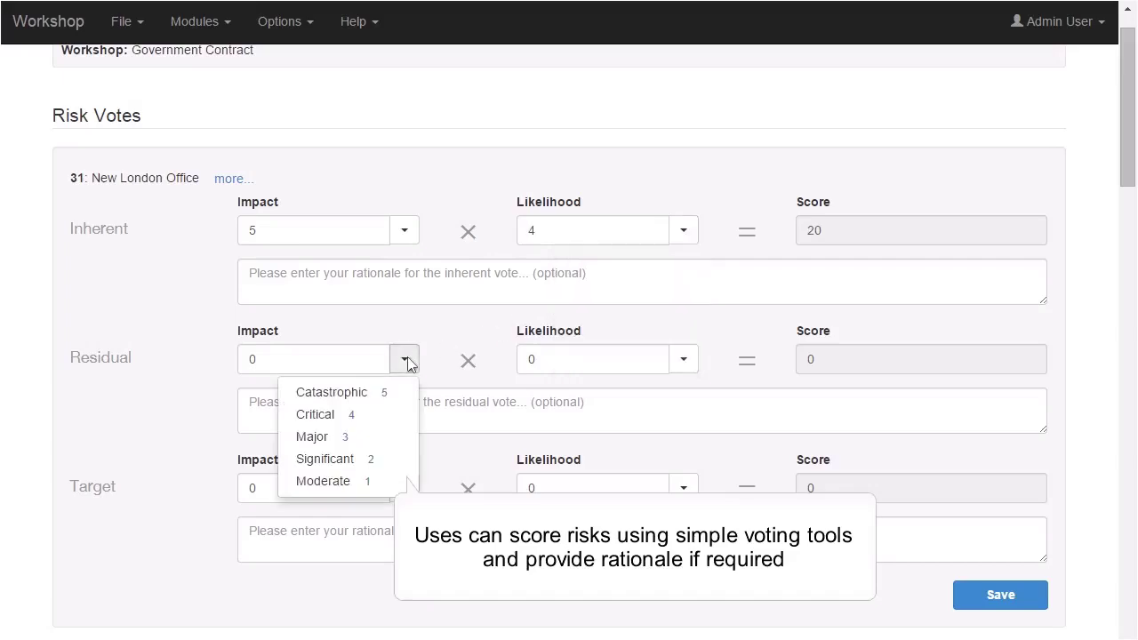
pyautogui.click(331, 436)
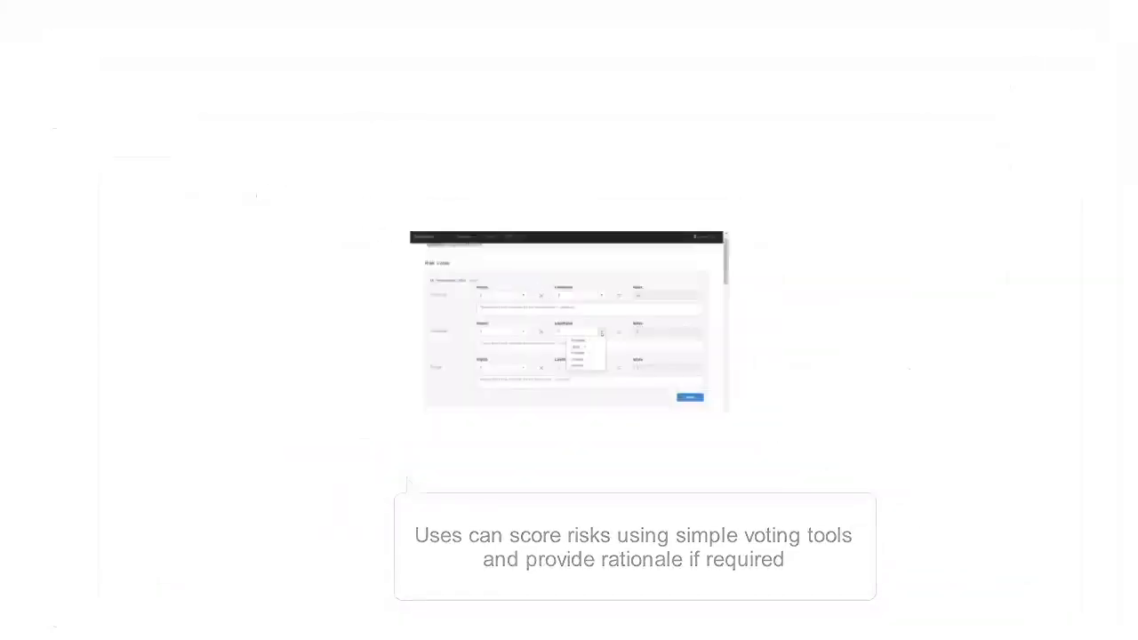
# Step: Open the New London Office risk and review its treatment types without changing them
pyautogui.click(381, 249)
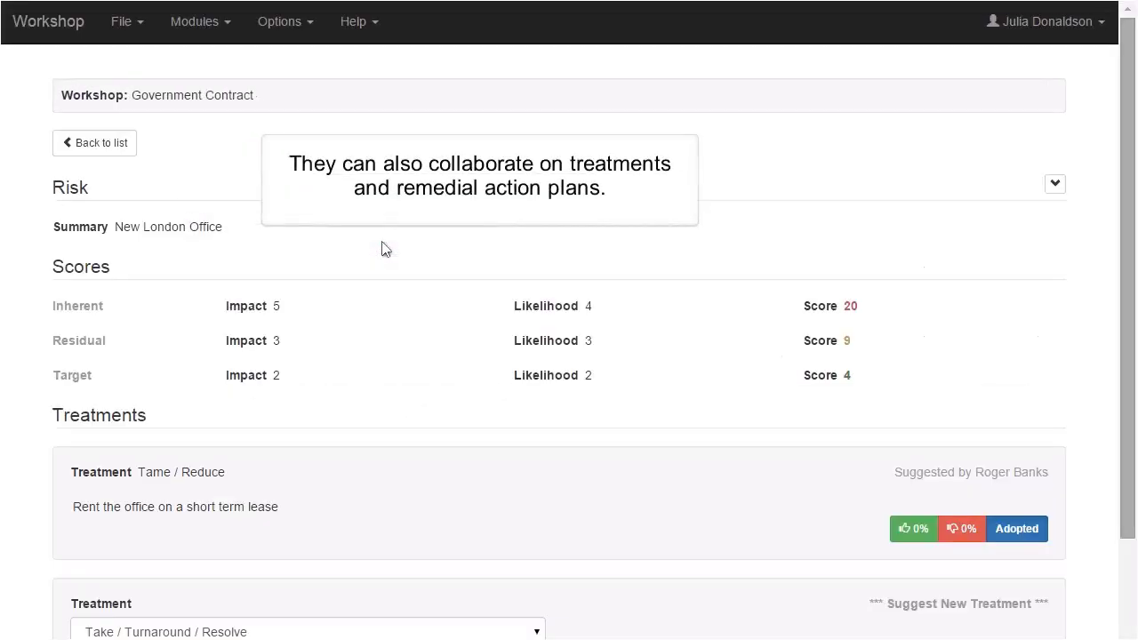
pyautogui.scroll(-3, 381, 249)
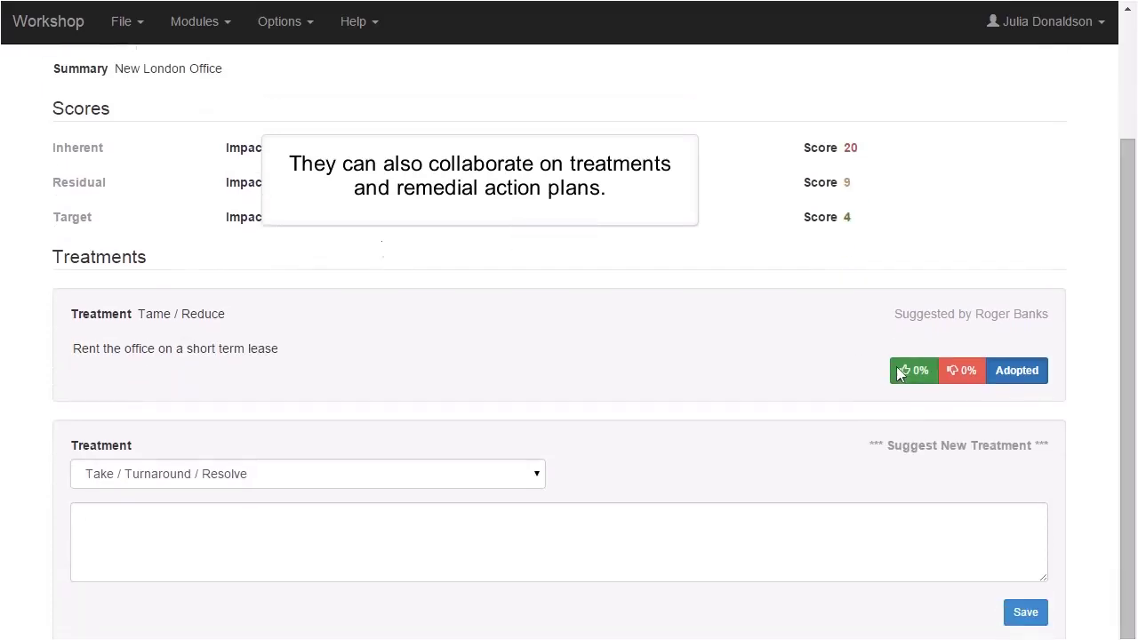
pyautogui.click(536, 478)
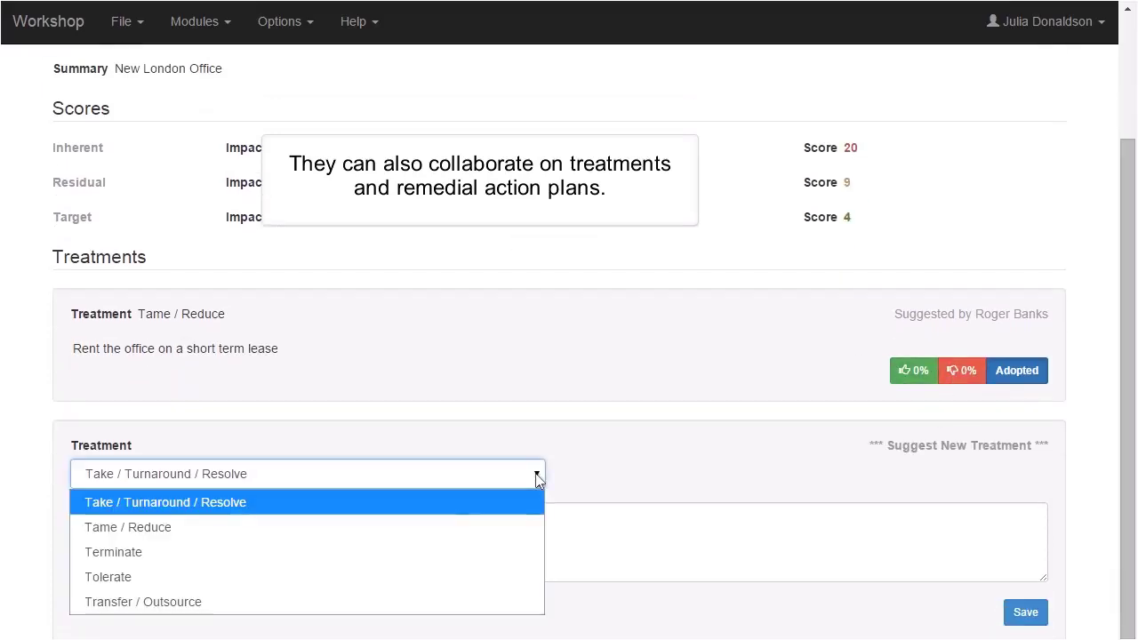
pyautogui.click(536, 477)
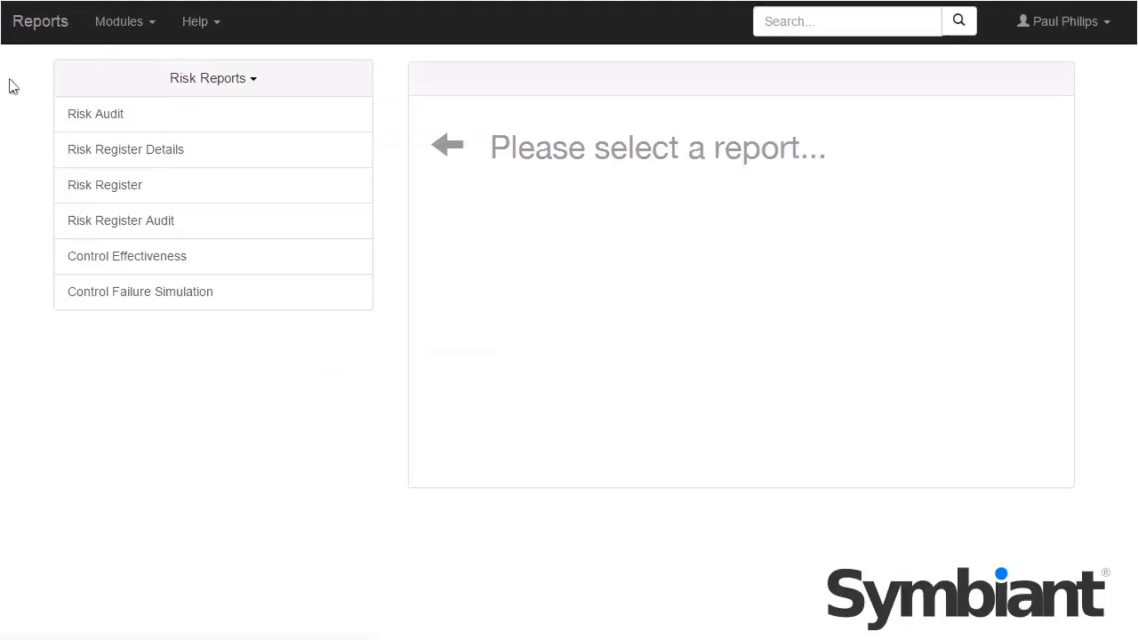
# Step: Choose the Risk Register report, keeping Risk Map as the view
pyautogui.click(139, 184)
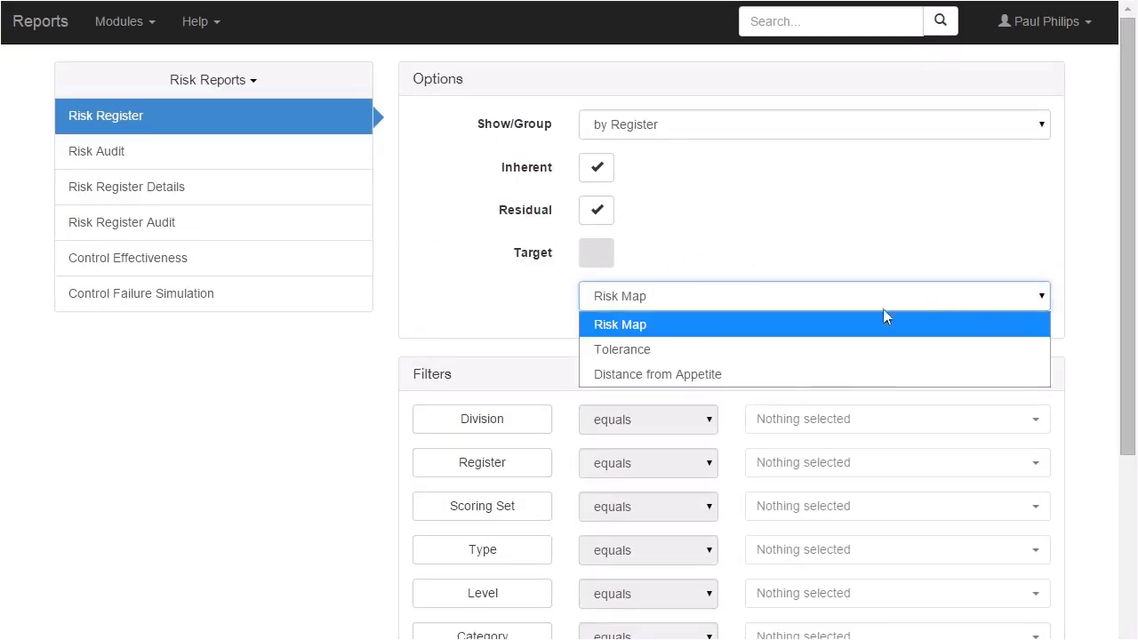
pyautogui.click(655, 324)
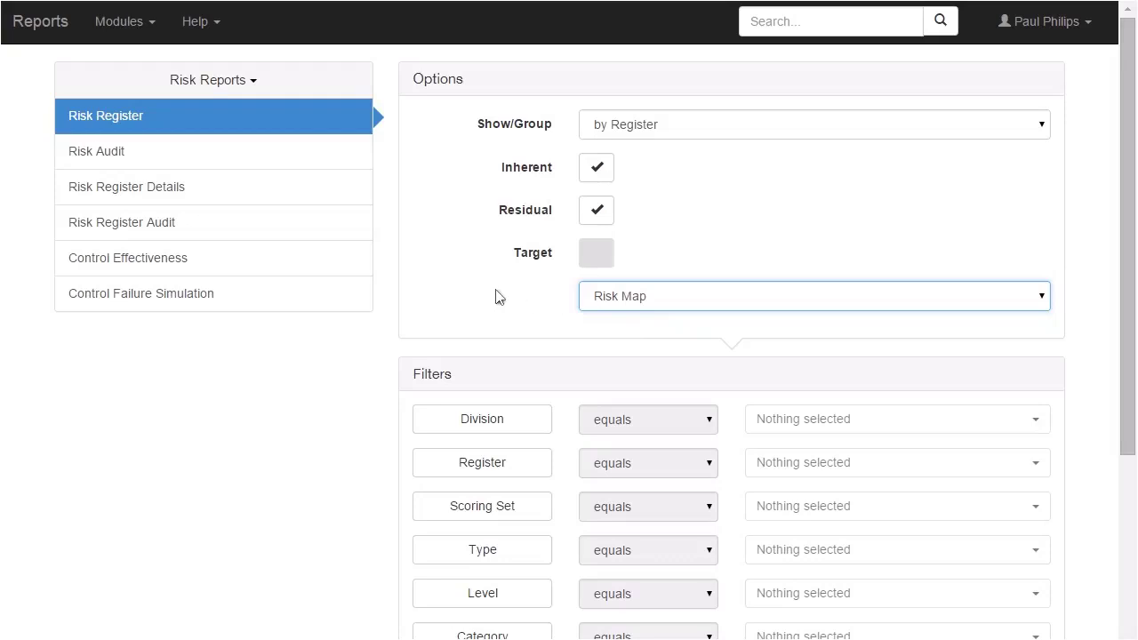
pyautogui.scroll(-3, 495, 296)
# Step: Filter the report to the Standard scoring set and generate it
pyautogui.click(924, 294)
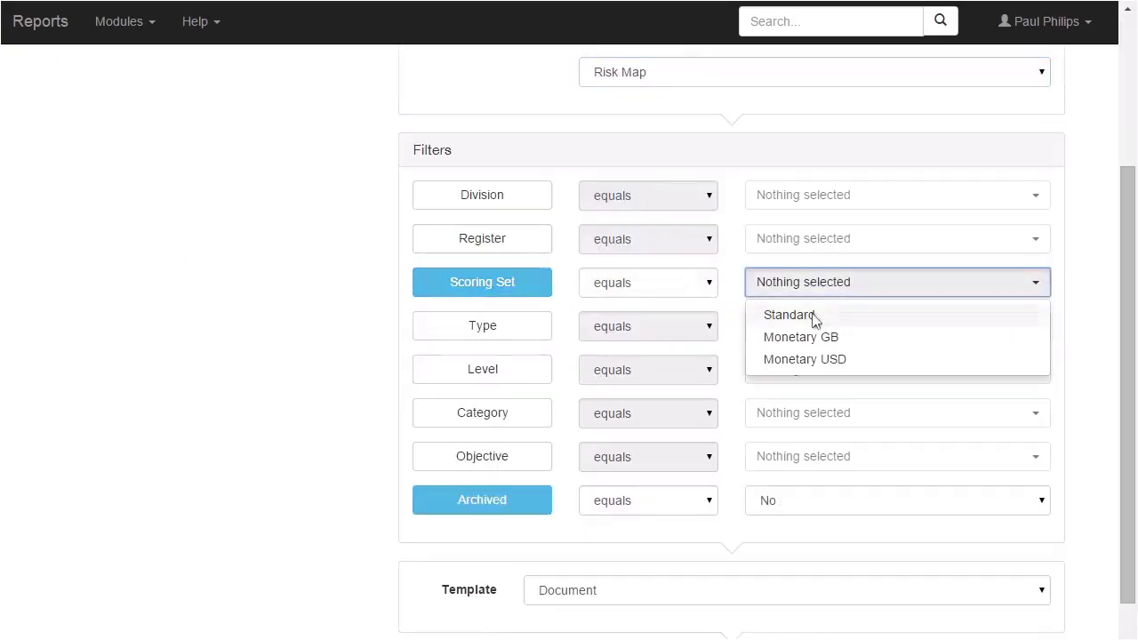
pyautogui.click(809, 319)
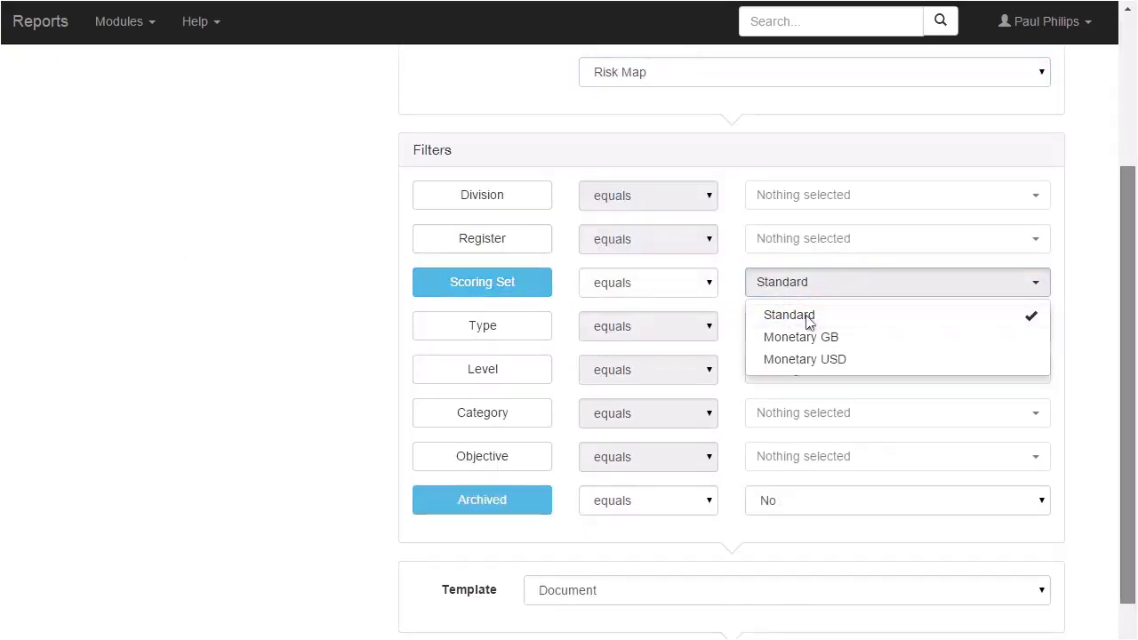
pyautogui.scroll(-1, 807, 318)
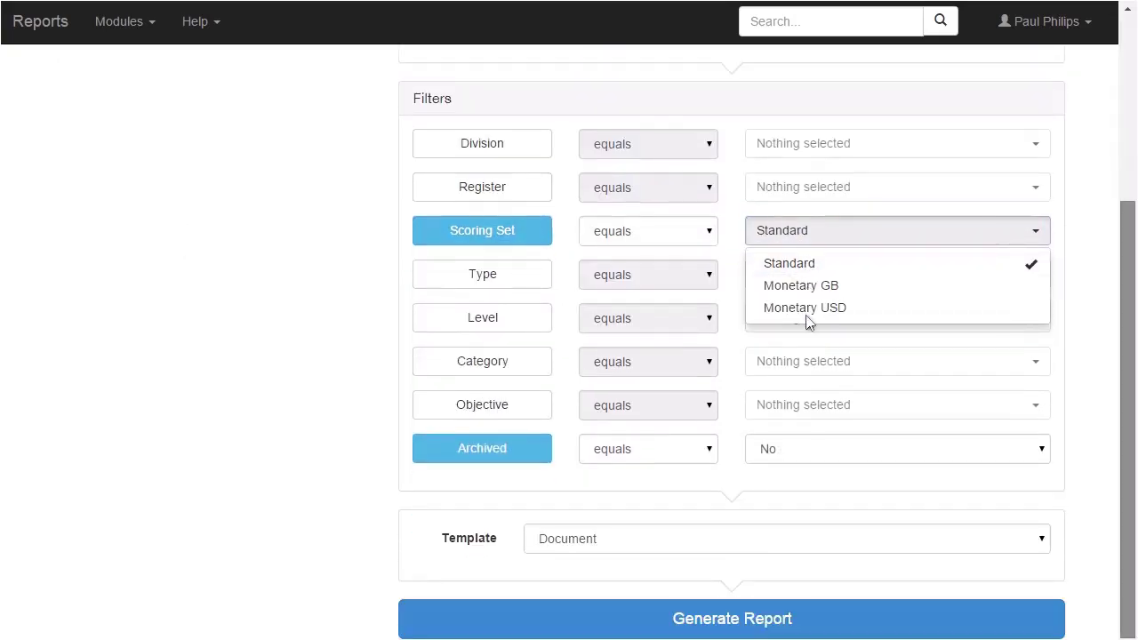
pyautogui.click(743, 619)
pyautogui.scroll(-5, 743, 625)
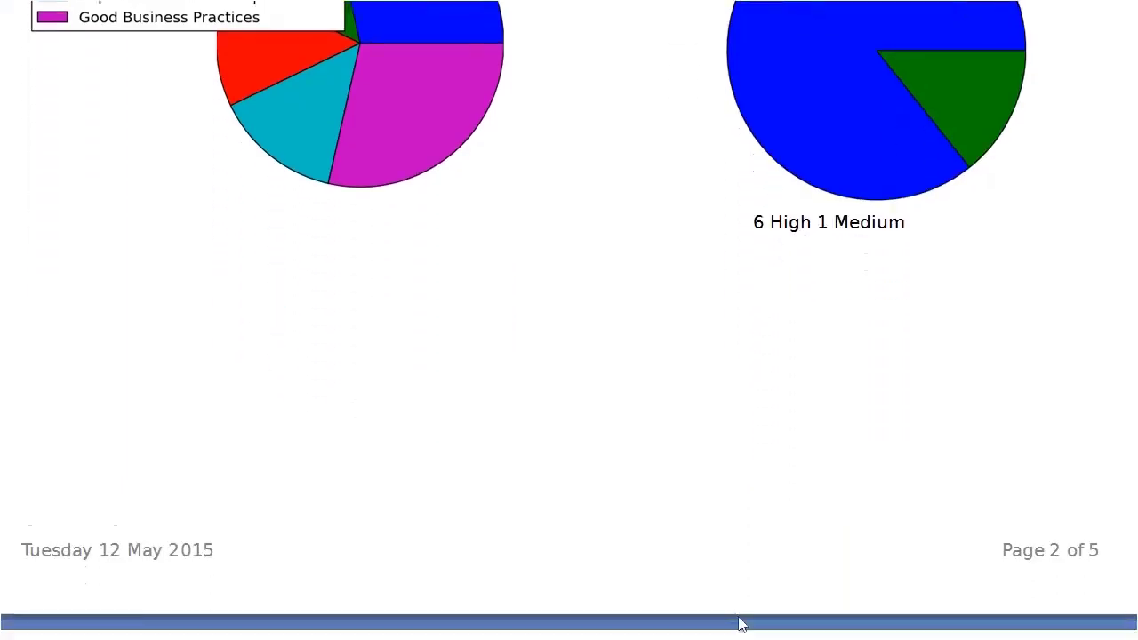
pyautogui.scroll(-6, 743, 625)
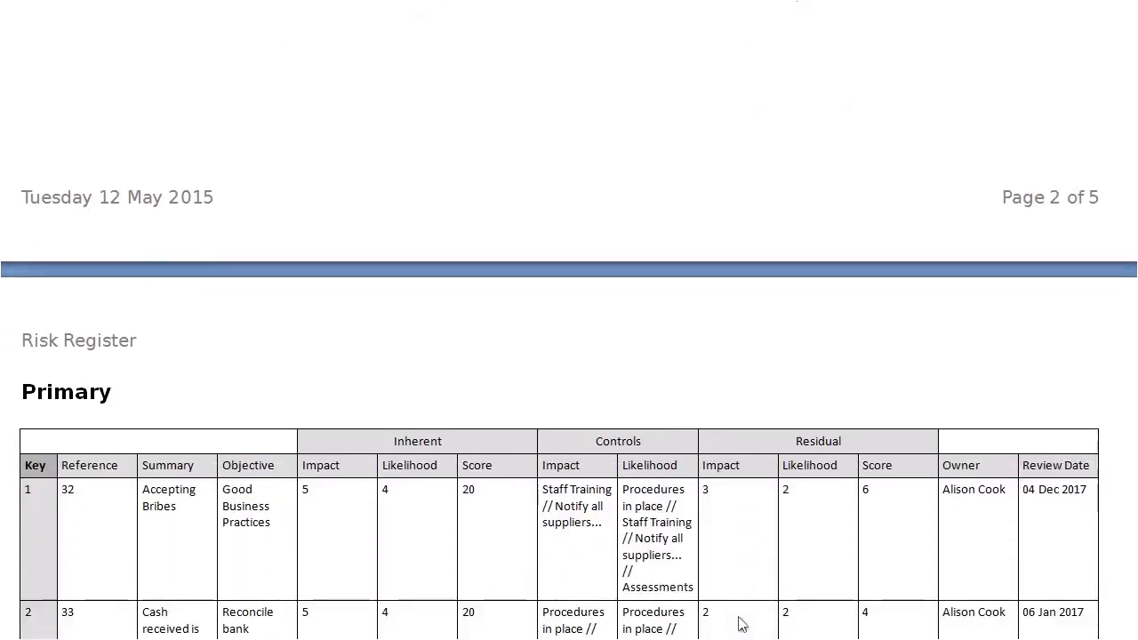